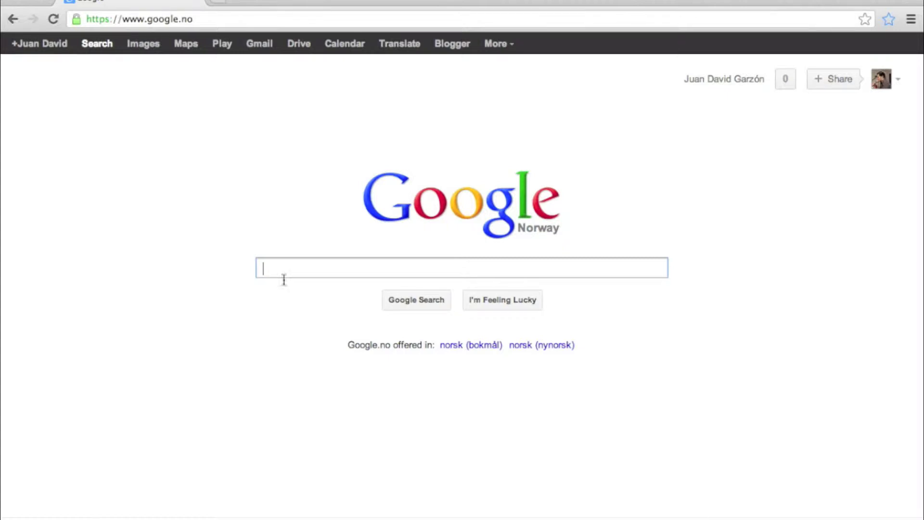
# Replace google.no with soundcloud.com in Chrome and sign in to SoundCloud with Facebook.
pyautogui.click(221, 18)
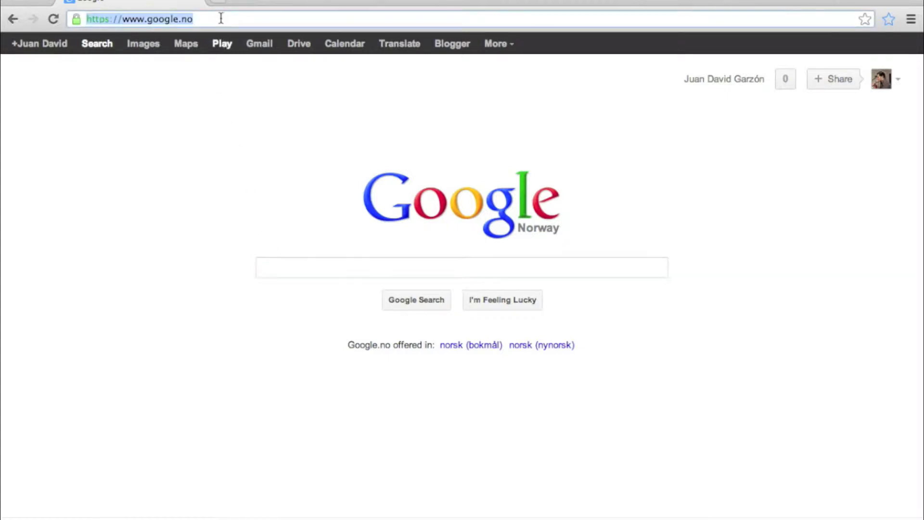
pyautogui.write('http://soundcloud.com/')
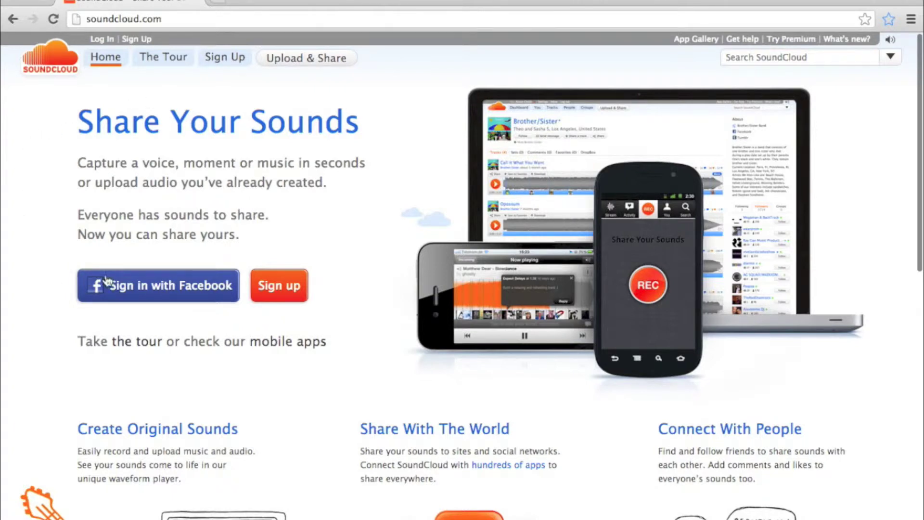
pyautogui.click(146, 284)
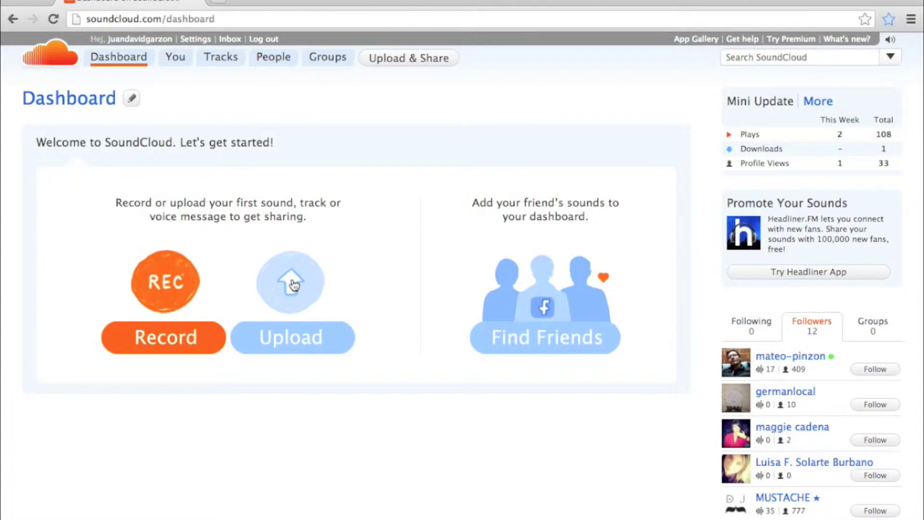
# Open the 'Your things' page and scroll through the account's 8 uploaded tracks.
pyautogui.click(175, 58)
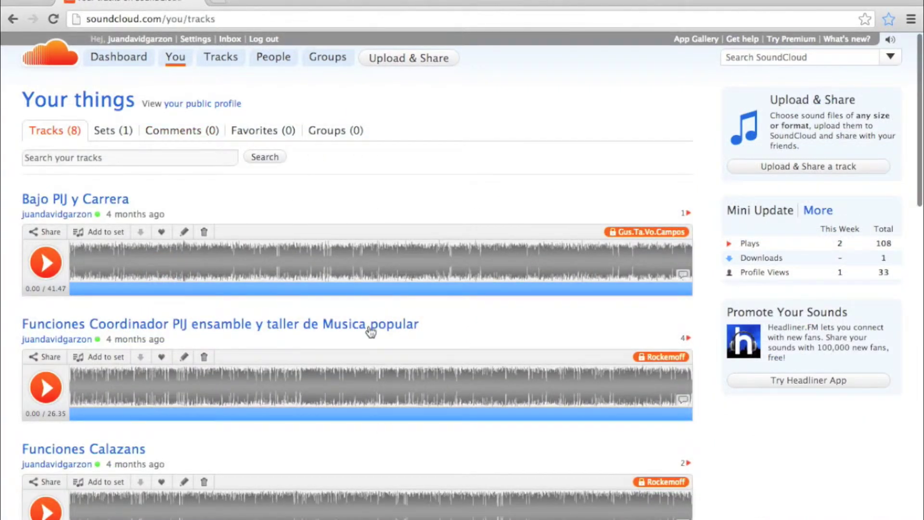
pyautogui.scroll(-5, 370, 229)
pyautogui.scroll(-5, 370, 229)
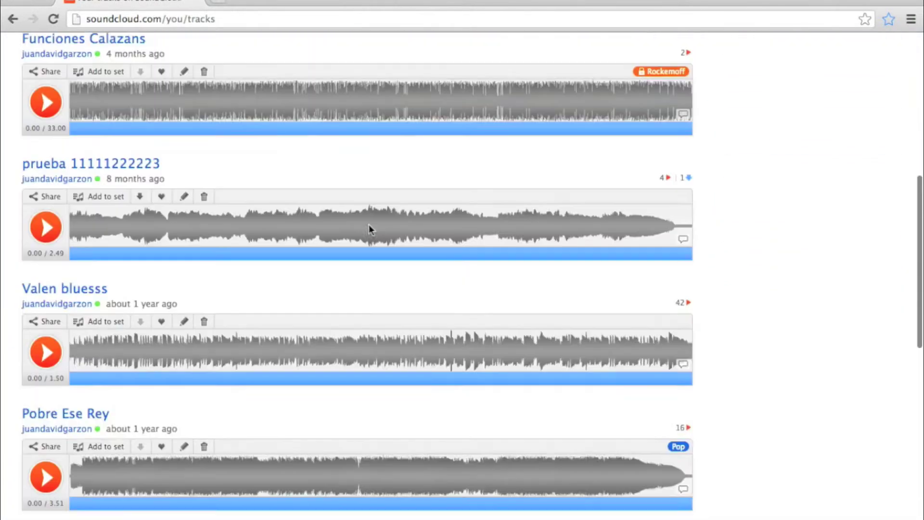
pyautogui.scroll(6, 368, 224)
pyautogui.scroll(5, 369, 225)
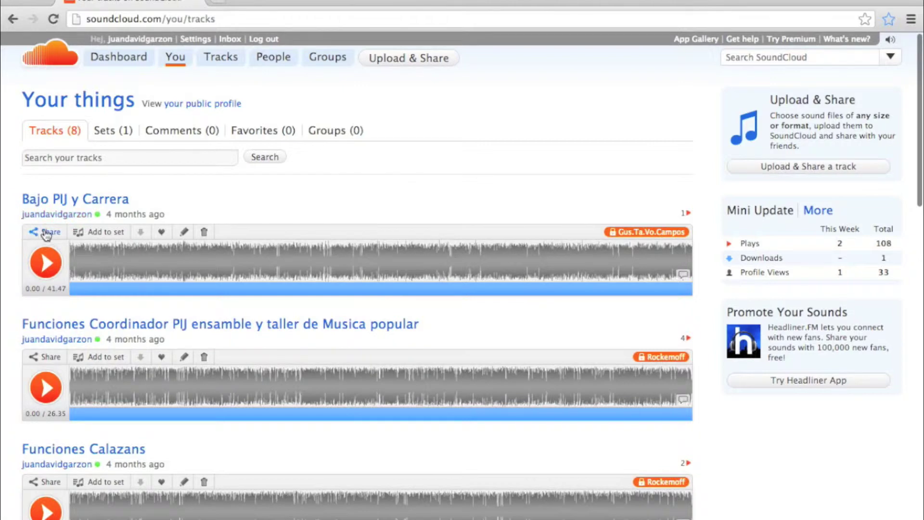
pyautogui.click(52, 232)
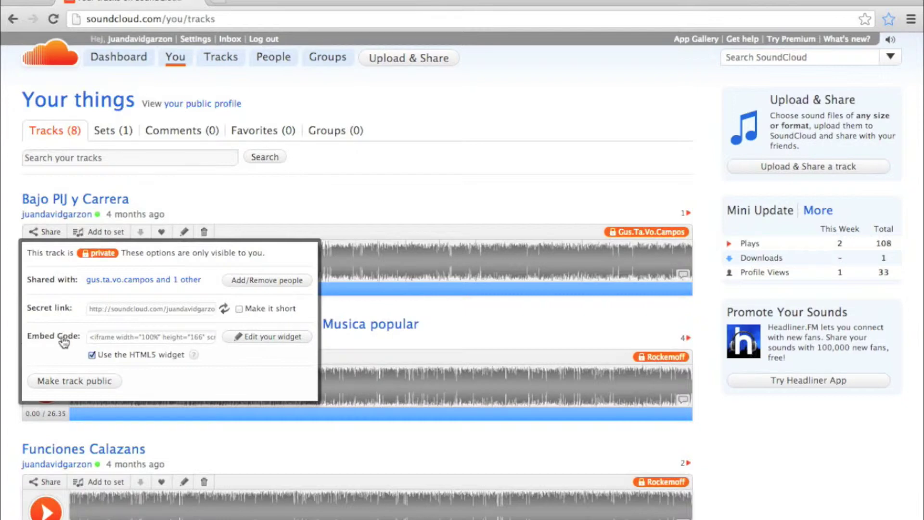
pyautogui.click(91, 338)
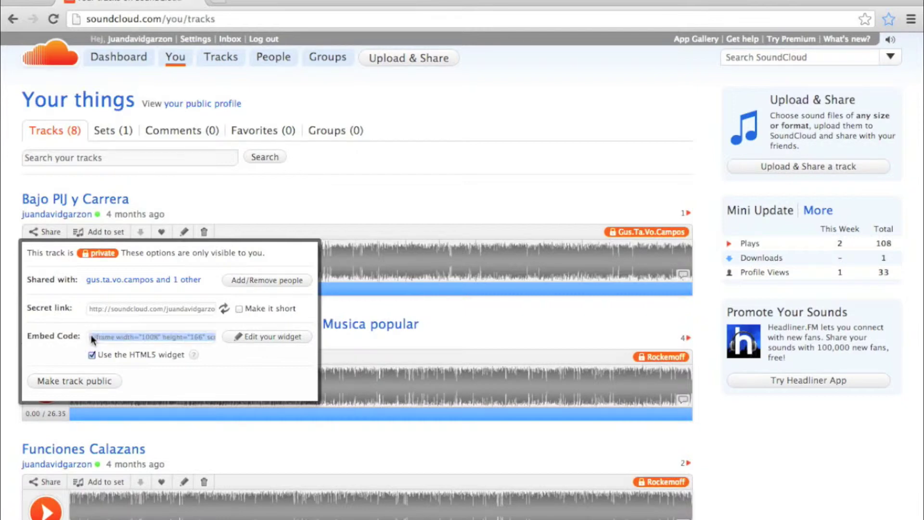
pyautogui.rightClick(146, 337)
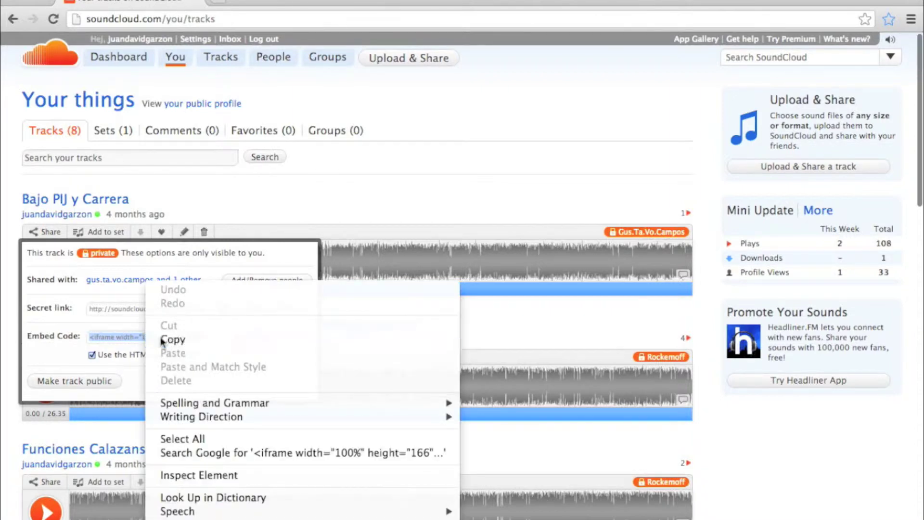
pyautogui.click(173, 340)
pyautogui.click(335, 197)
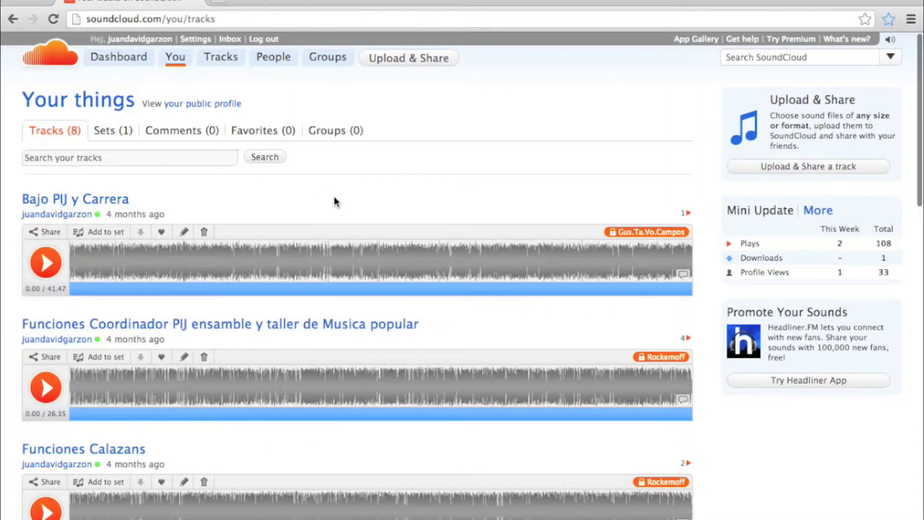
pyautogui.click(221, 6)
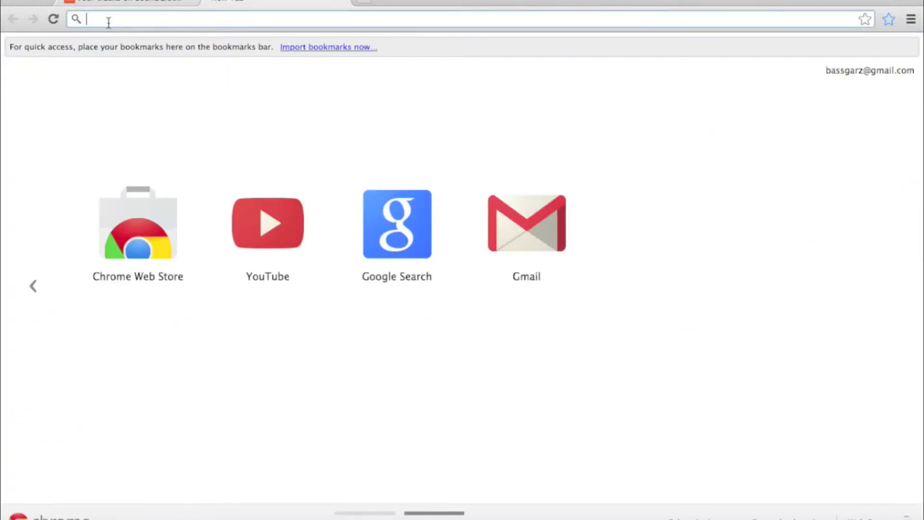
# Go to blogger.com in a new tab to reach the dashboard listing three blogs.
pyautogui.write('blogger.com/home?pli=1')
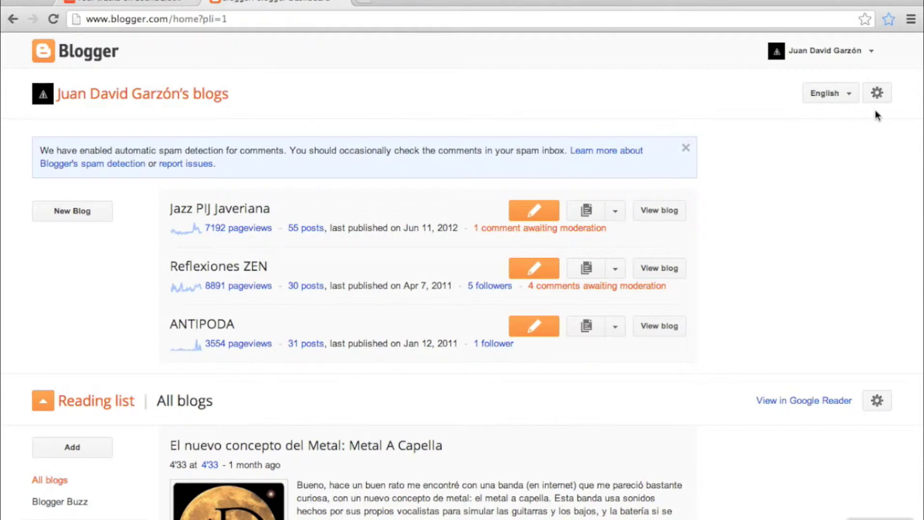
# Open the Jazz PIJ Javeriana blog and start a new blank post.
pyautogui.click(245, 210)
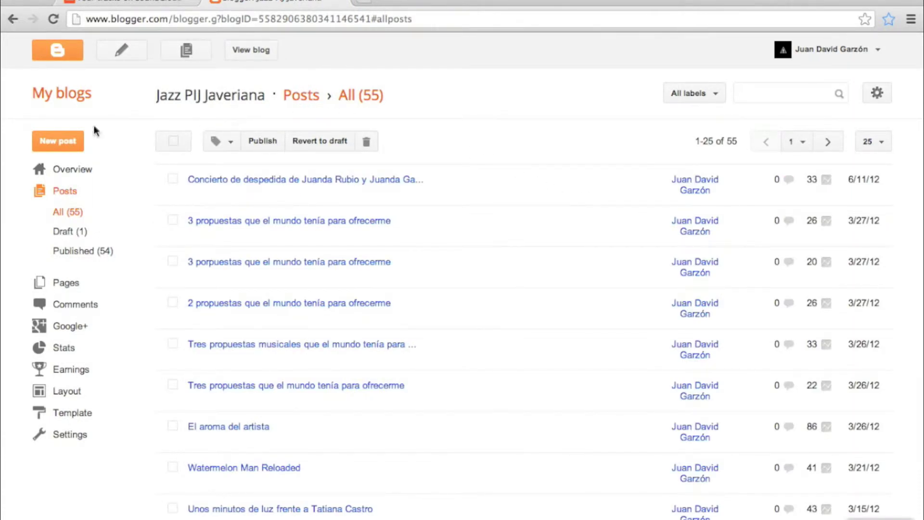
pyautogui.click(55, 142)
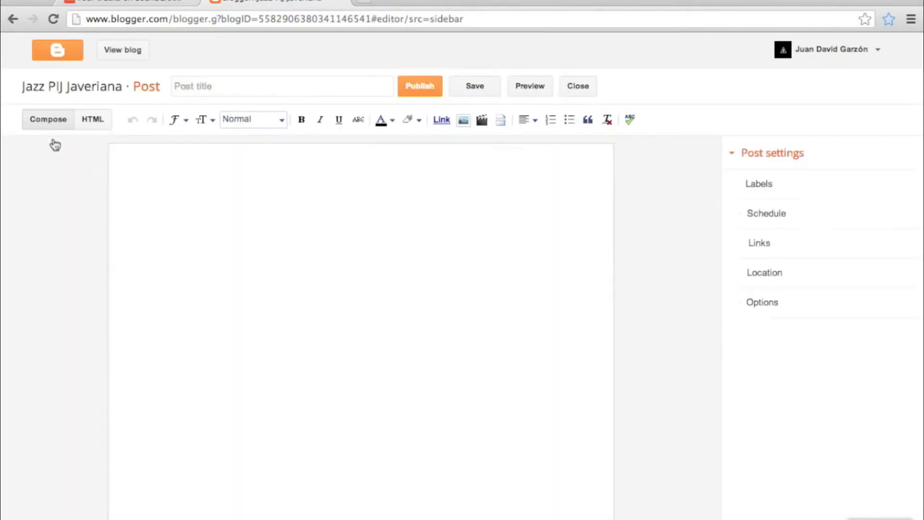
# Title the new post 'Test Post' and write 'This is a test post' in its body.
pyautogui.click(240, 87)
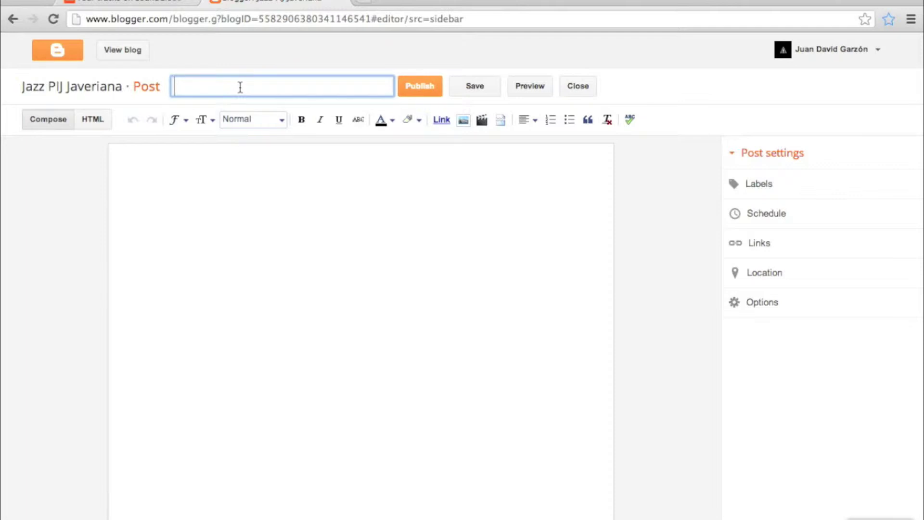
pyautogui.write('Test Post')
pyautogui.click(222, 177)
pyautogui.write('This ')
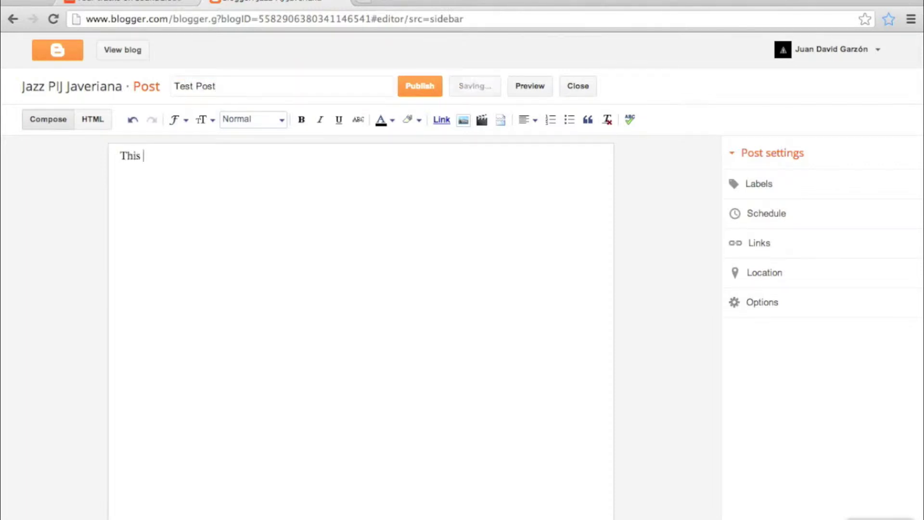
pyautogui.write('is a test post')
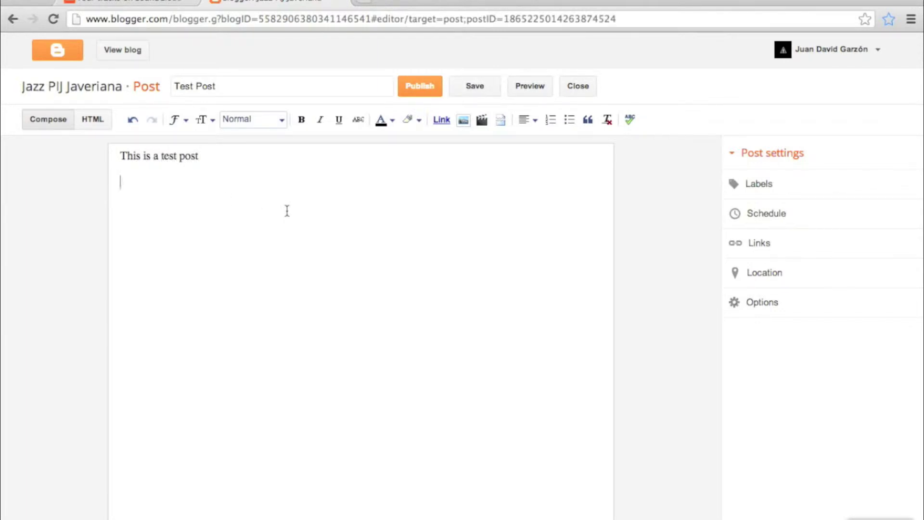
pyautogui.click(94, 121)
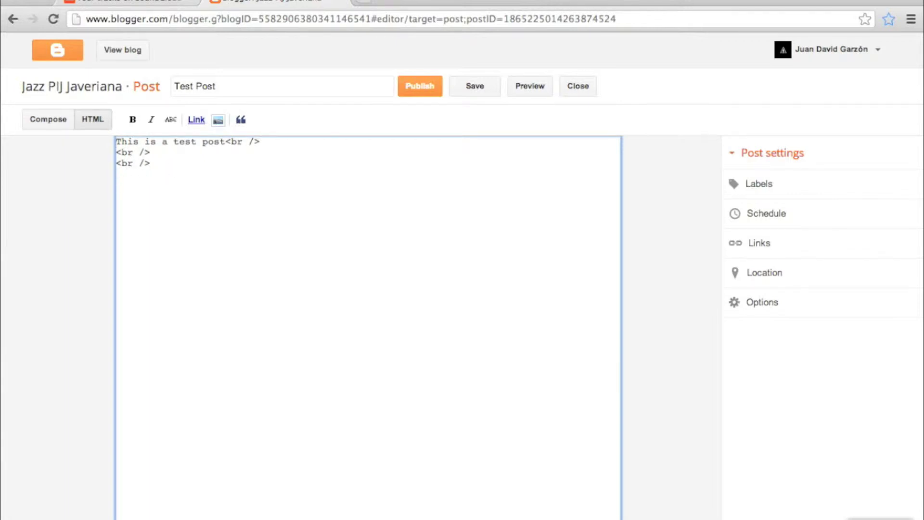
# Paste the Bajo PIJ y Carrera SoundCloud embed code into the post's HTML and return to Compose view.
pyautogui.hotkey('ctrl', 'v')
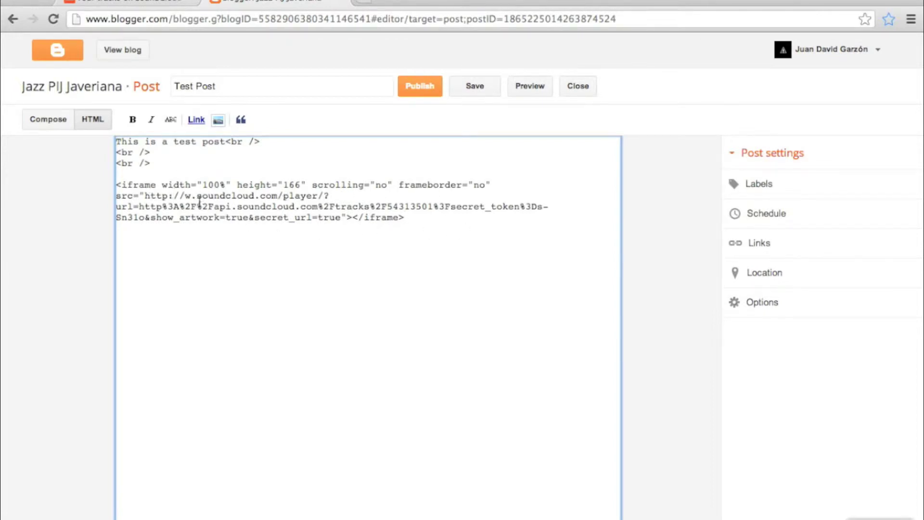
pyautogui.click(50, 126)
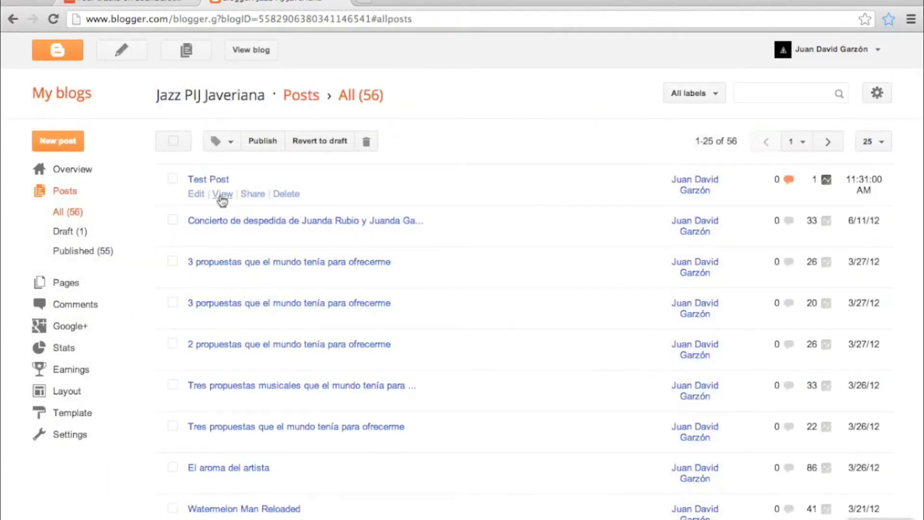
# Publish Test Post and view it on the live Jazz PIJ Javeriana blog.
pyautogui.click(222, 195)
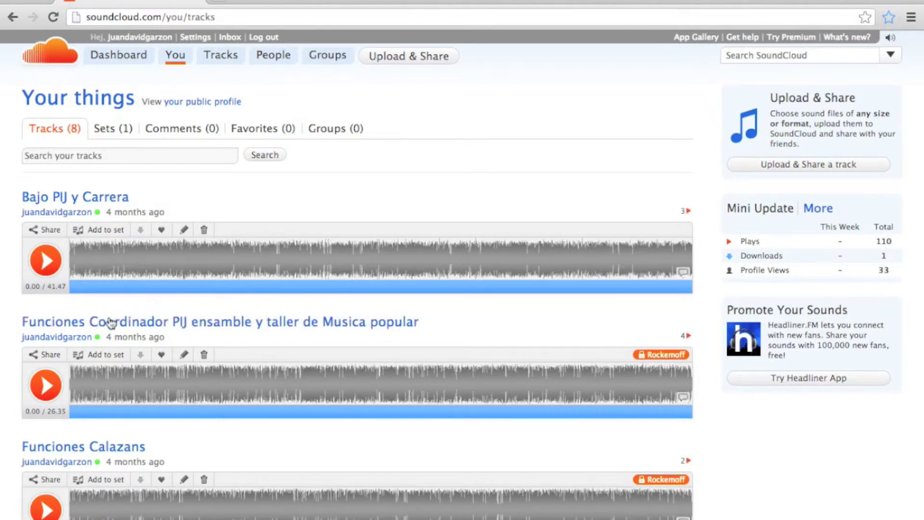
pyautogui.scroll(-5, 103, 325)
pyautogui.scroll(-3, 103, 327)
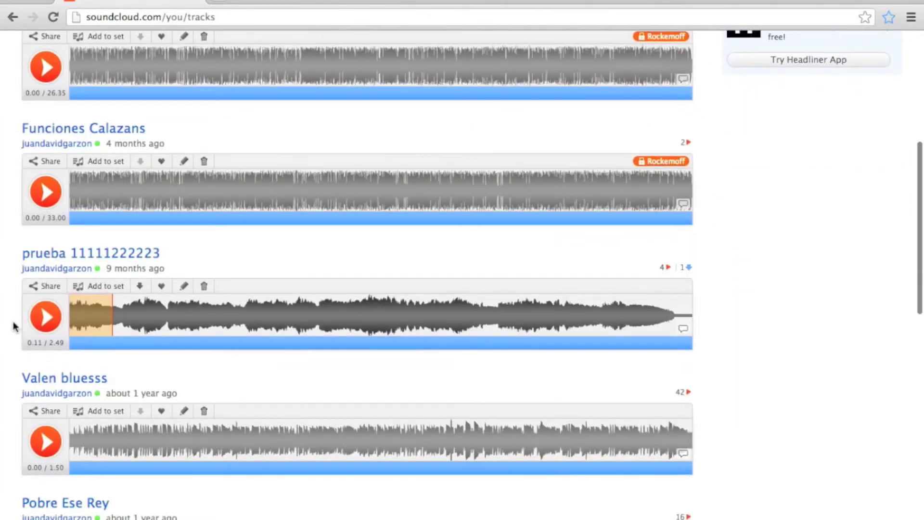
pyautogui.click(47, 287)
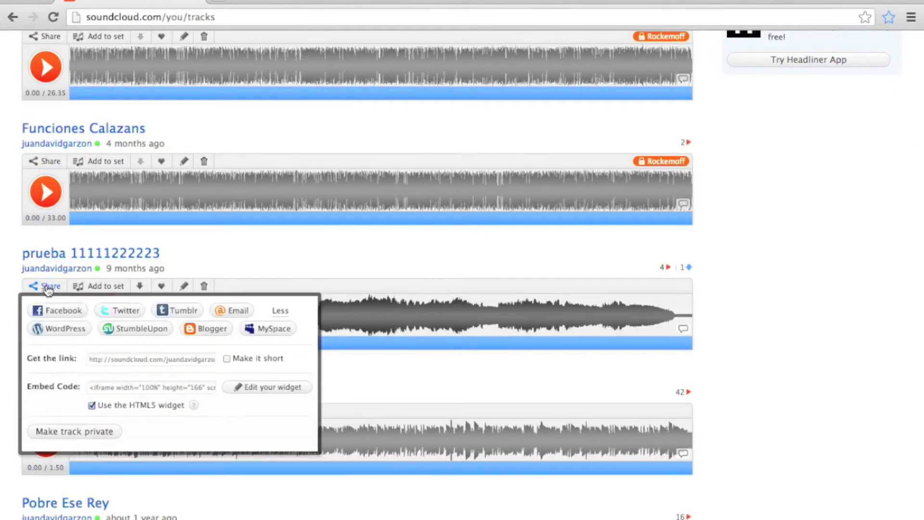
pyautogui.click(131, 359)
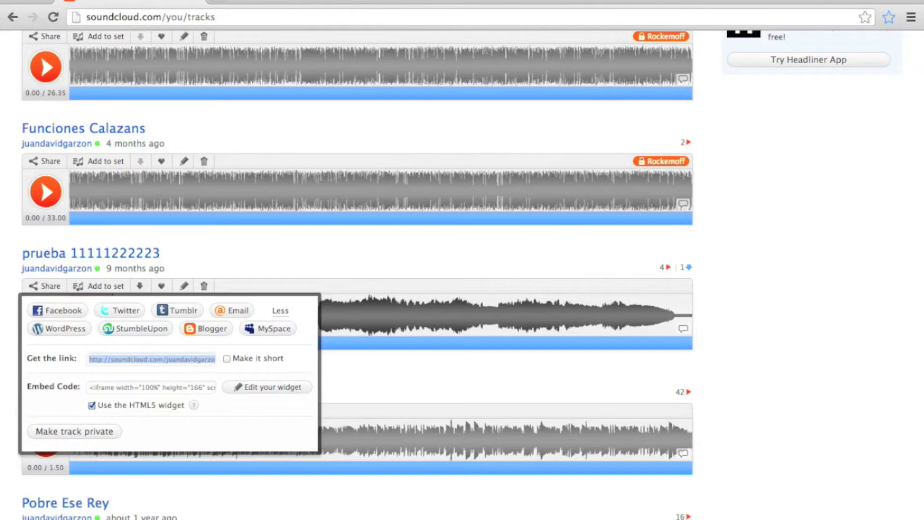
pyautogui.click(336, 260)
pyautogui.scroll(10, 336, 260)
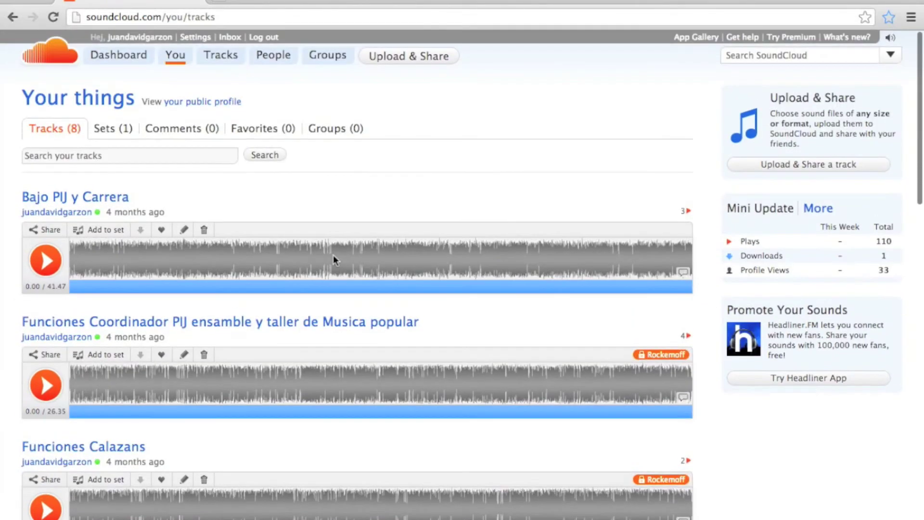
# Open Gmail in a new browser tab.
pyautogui.click(223, 3)
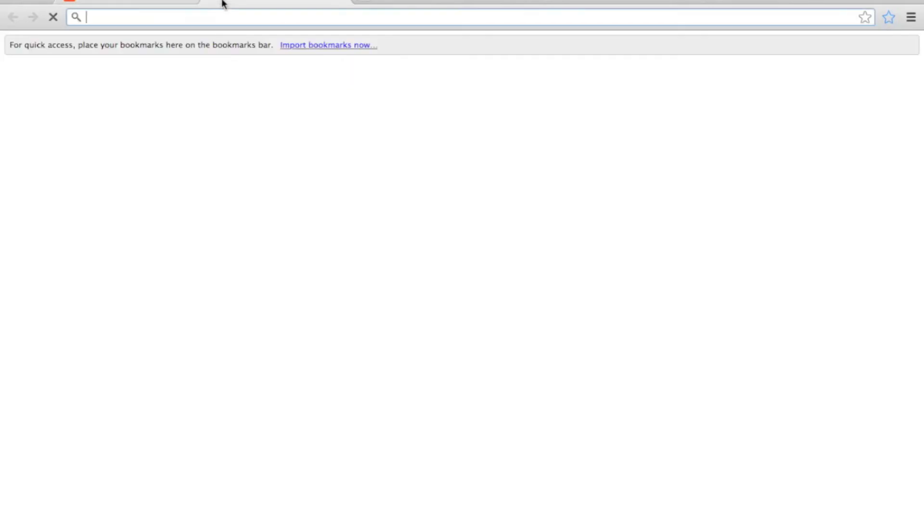
pyautogui.write('g')
pyautogui.press('Return')
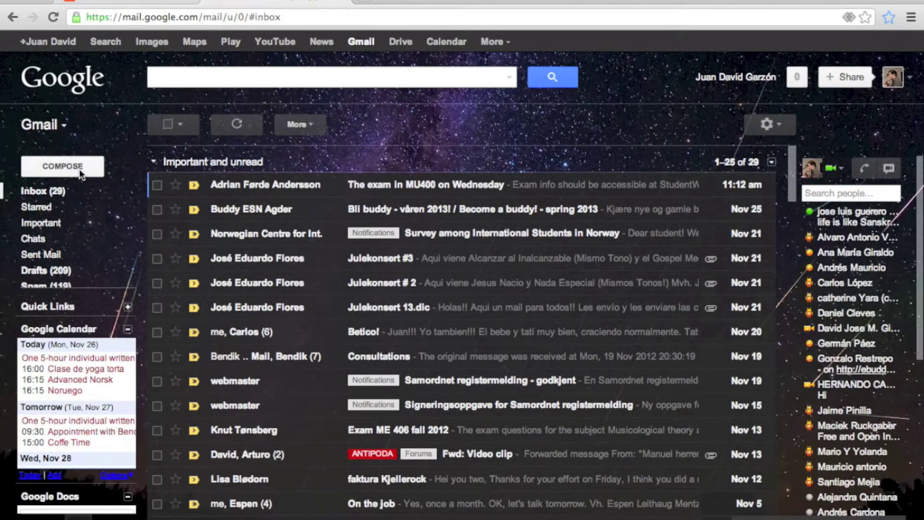
pyautogui.click(79, 169)
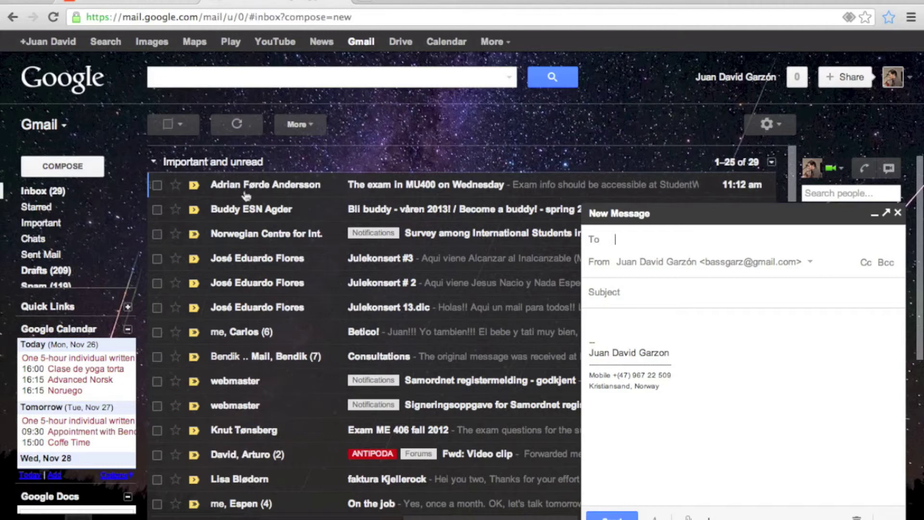
pyautogui.click(619, 330)
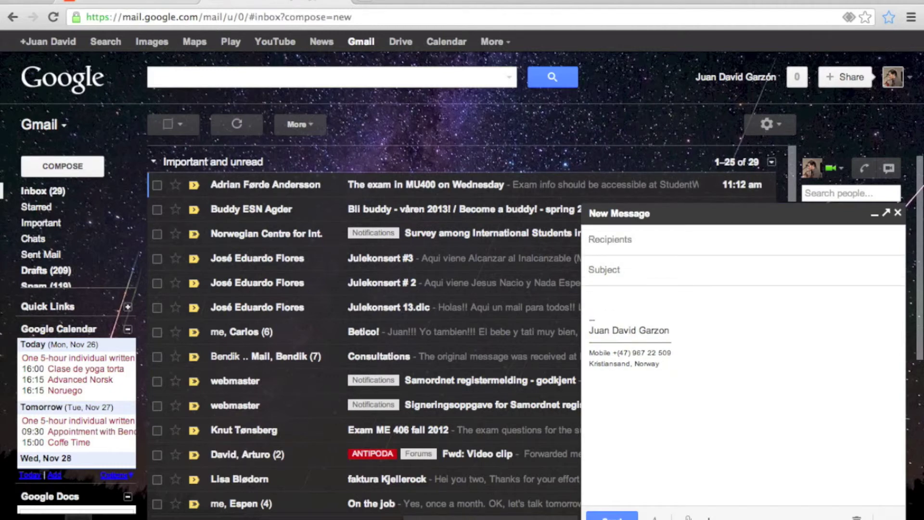
pyautogui.hotkey('ctrl', 'v')
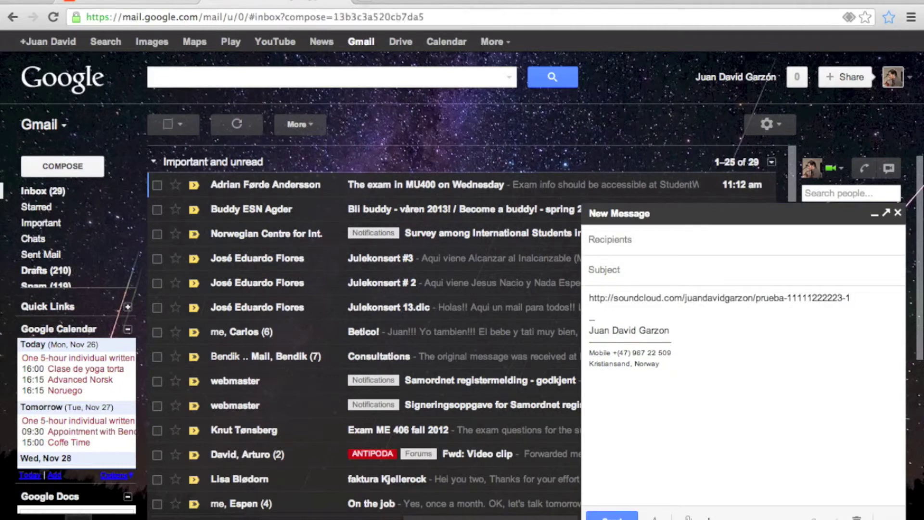
pyautogui.press('Return')
pyautogui.press('Return')
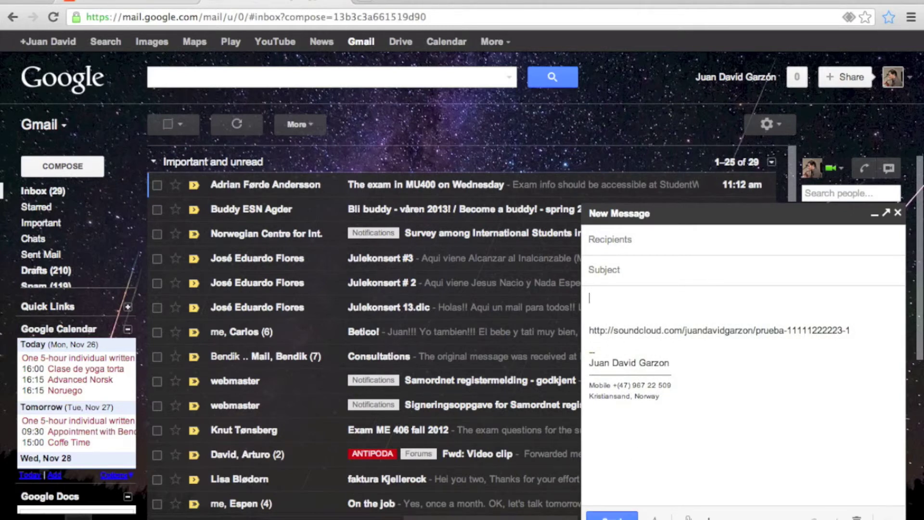
pyautogui.click(613, 247)
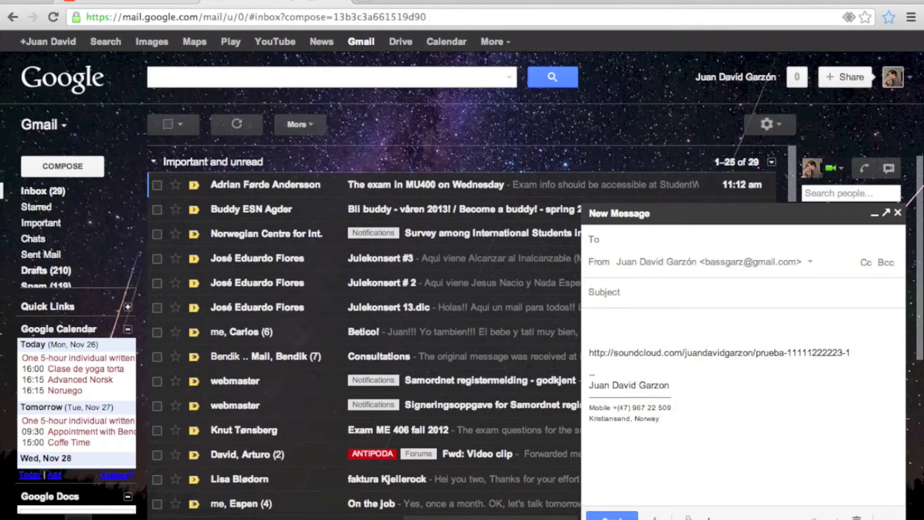
pyautogui.write('bas')
pyautogui.press('Down')
pyautogui.press('Return')
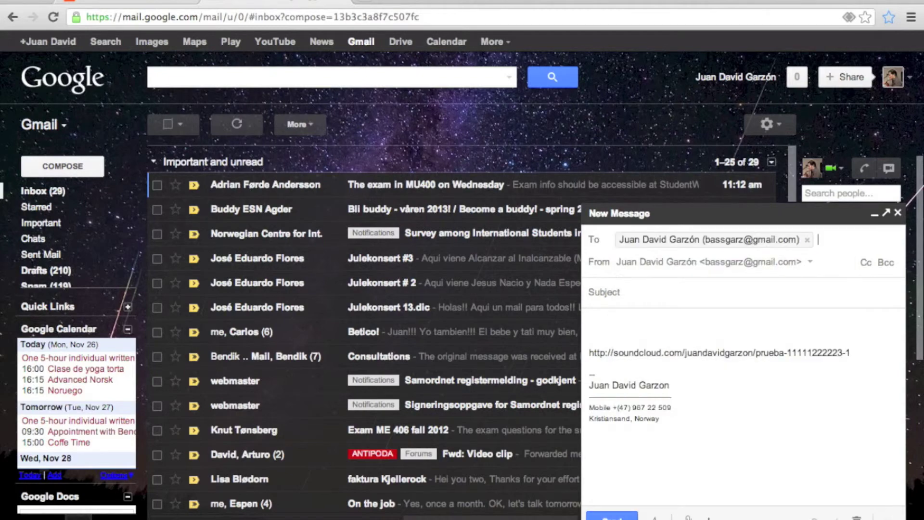
pyautogui.click(612, 516)
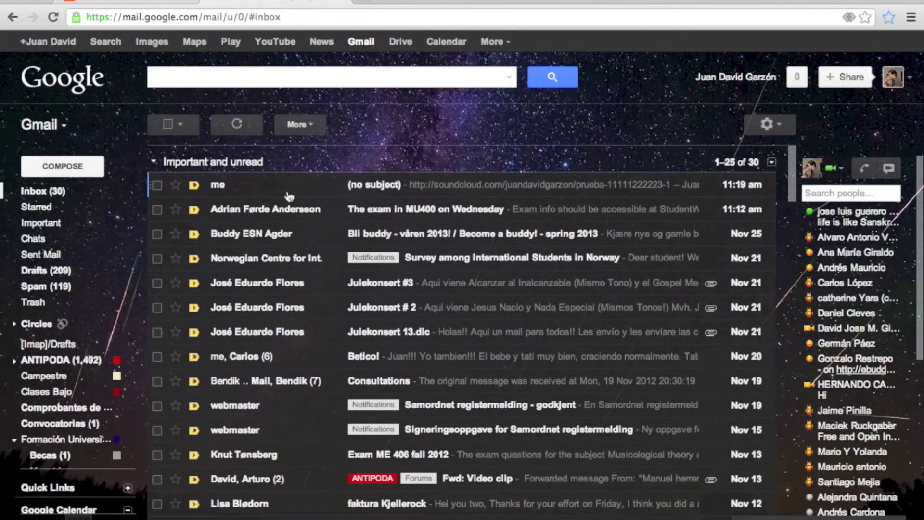
# Open the received email, follow the track link, and start playing the track.
pyautogui.click(379, 194)
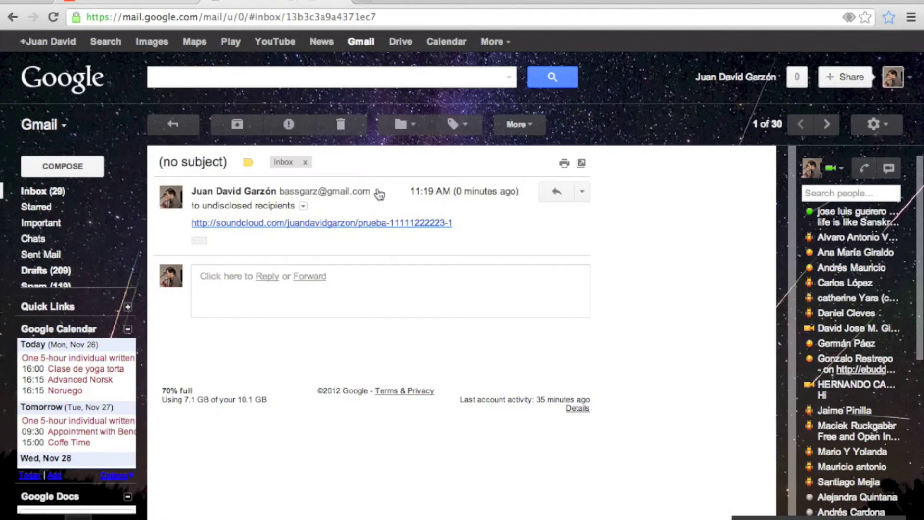
pyautogui.click(332, 224)
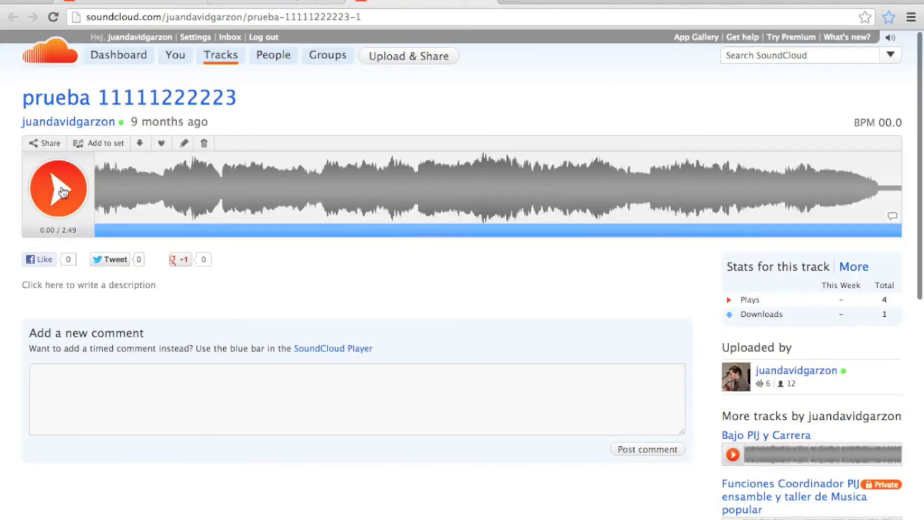
pyautogui.click(62, 192)
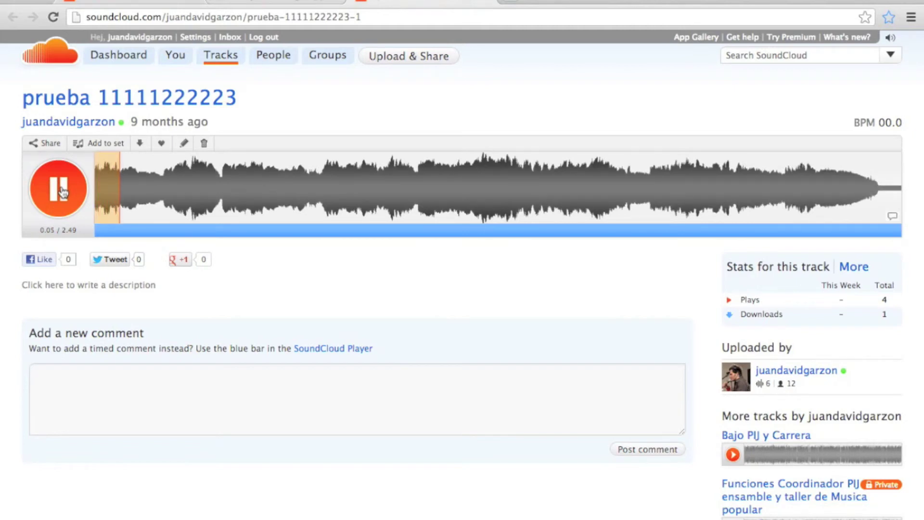
pyautogui.click(272, 197)
pyautogui.click(364, 205)
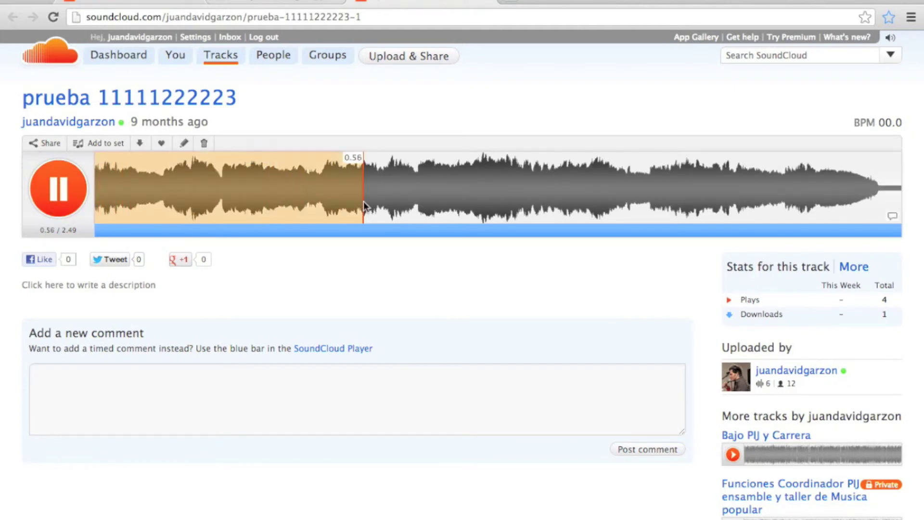
pyautogui.click(501, 198)
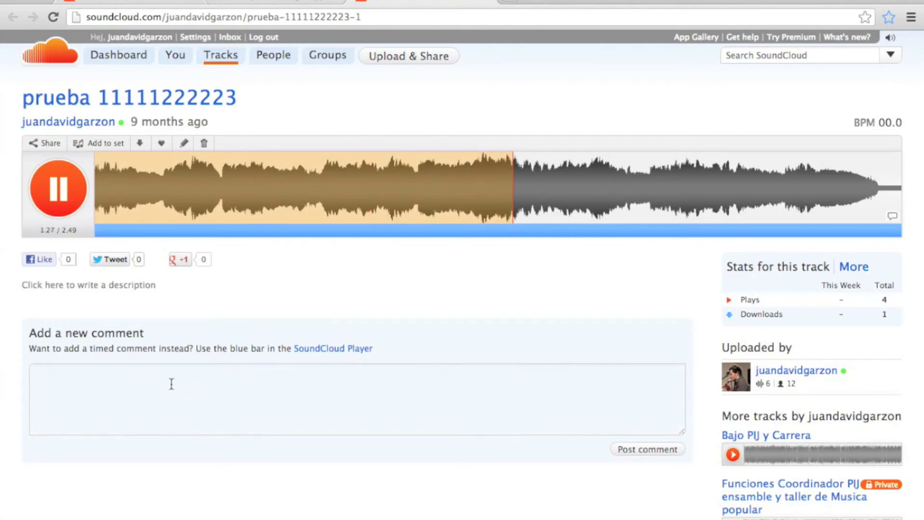
pyautogui.click(171, 384)
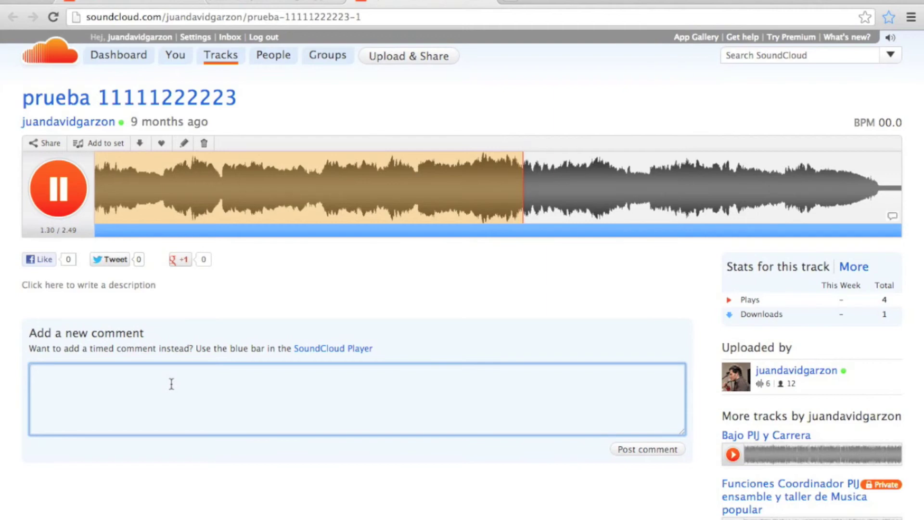
pyautogui.write('Great!')
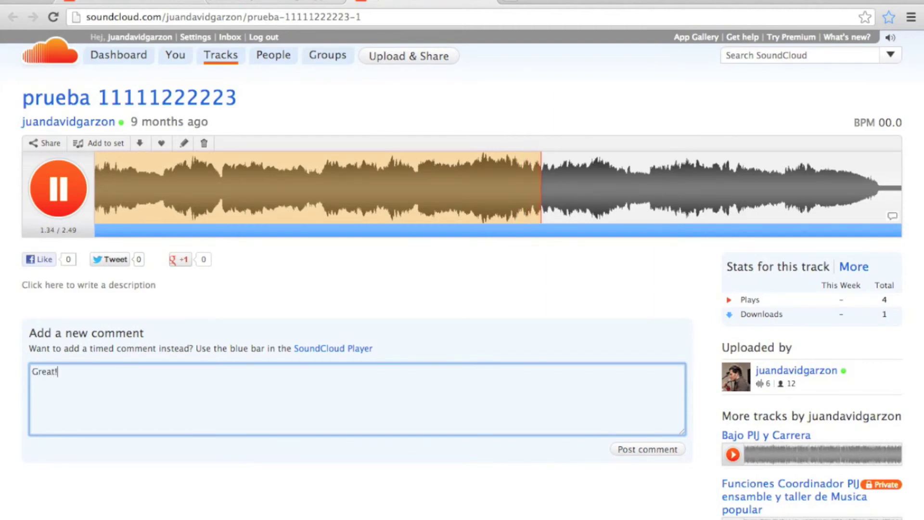
pyautogui.click(661, 452)
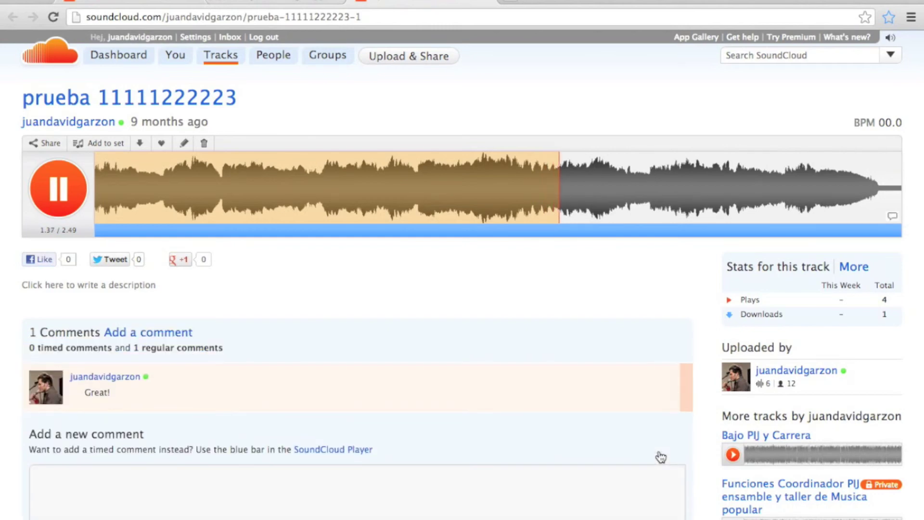
pyautogui.scroll(-6, 482, 342)
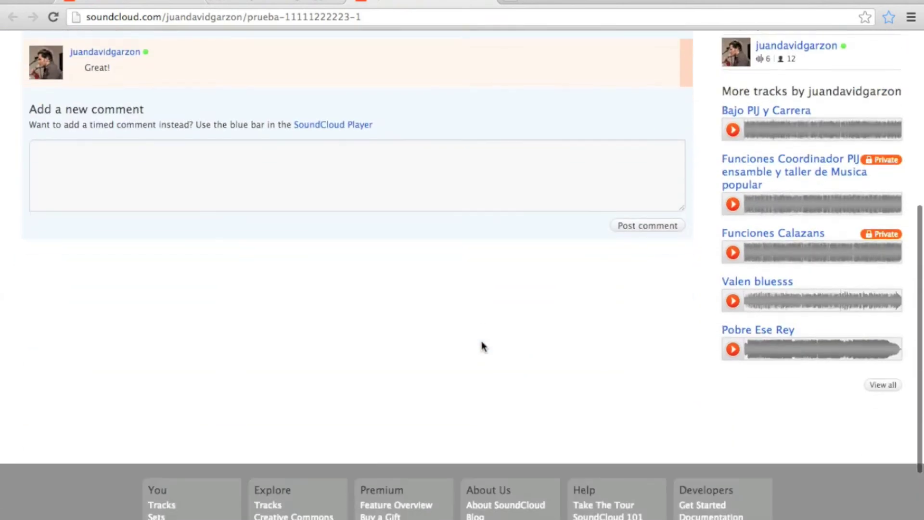
pyautogui.scroll(6, 483, 346)
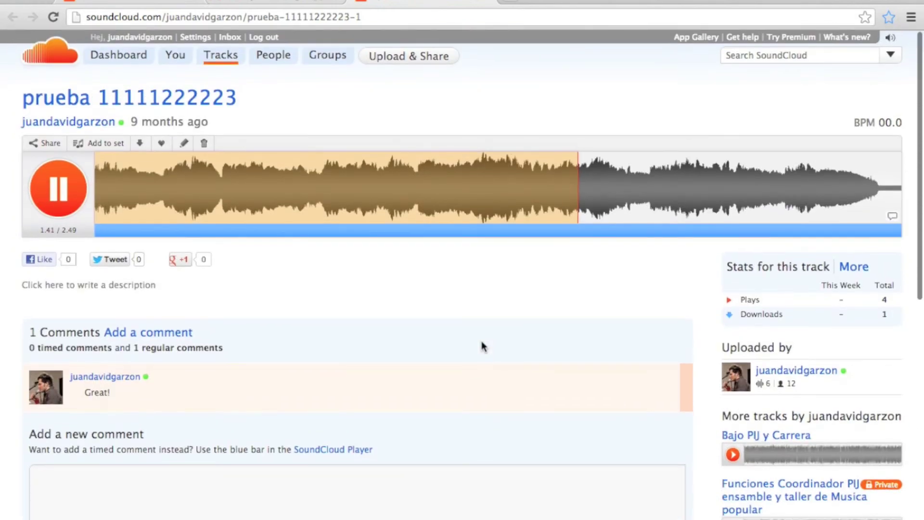